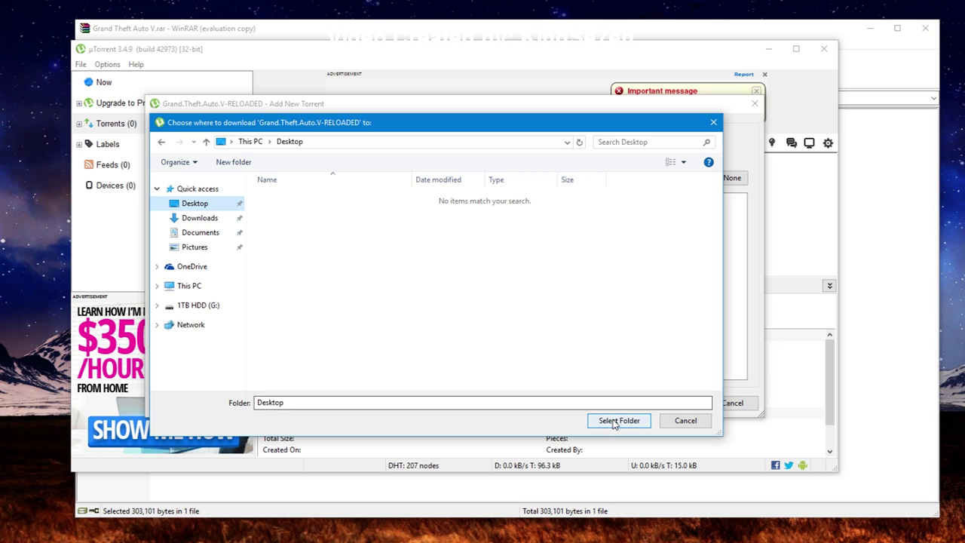
Download the Grand.Theft.Auto.V-RELOADED torrent to the Desktop folder and change its bandwidth allocation
click(671, 401)
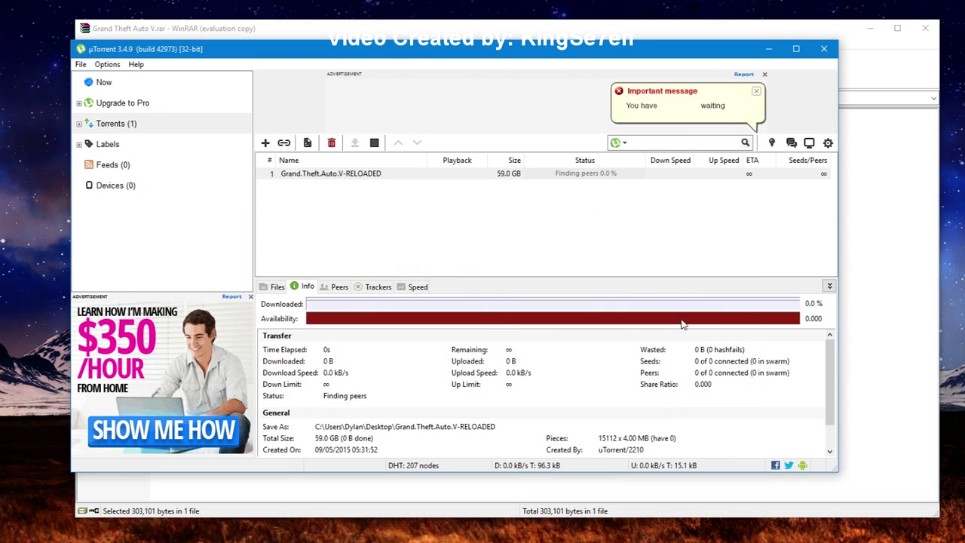
right_click(561, 175)
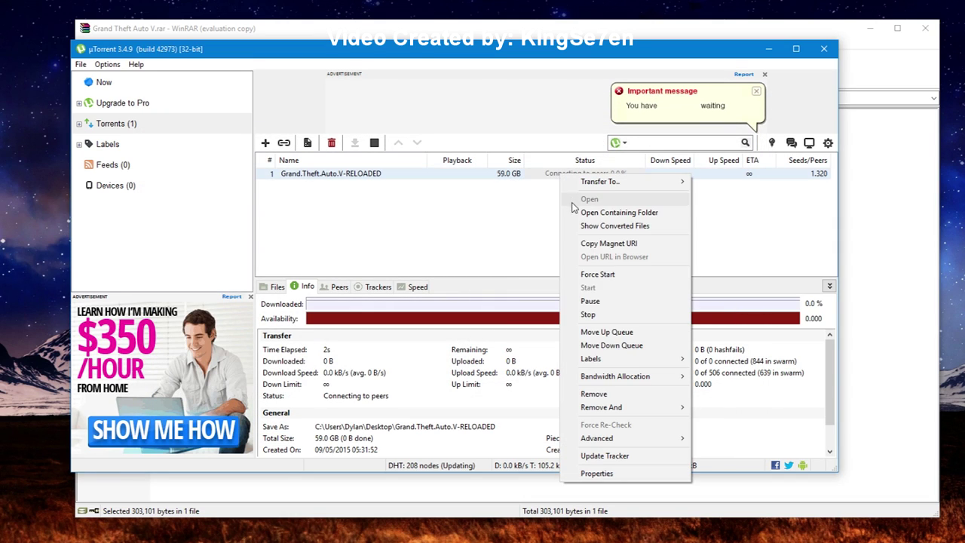
mouse_move(641, 376)
click(718, 379)
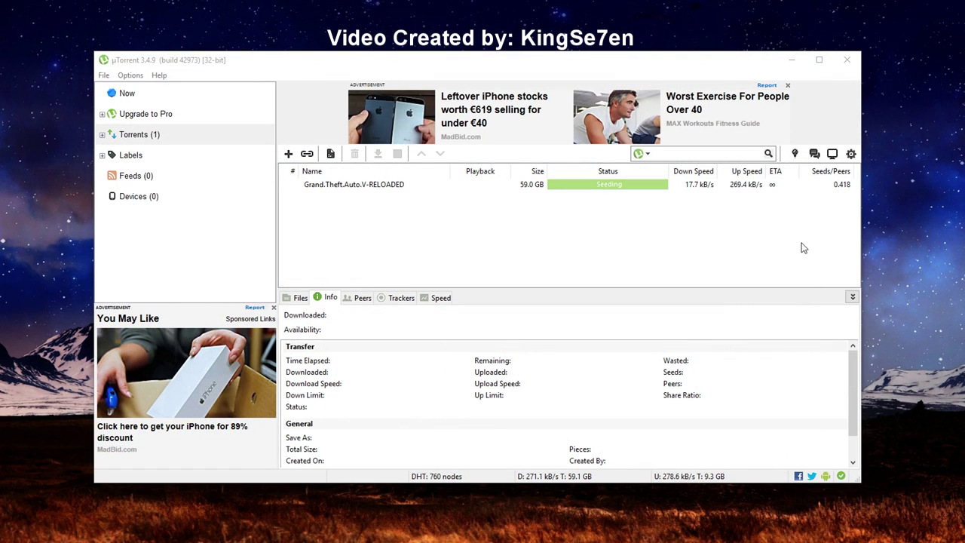
Remove the finished Grand.Theft.Auto.V-RELOADED torrent from the torrent list and confirm the removal
right_click(600, 187)
click(637, 405)
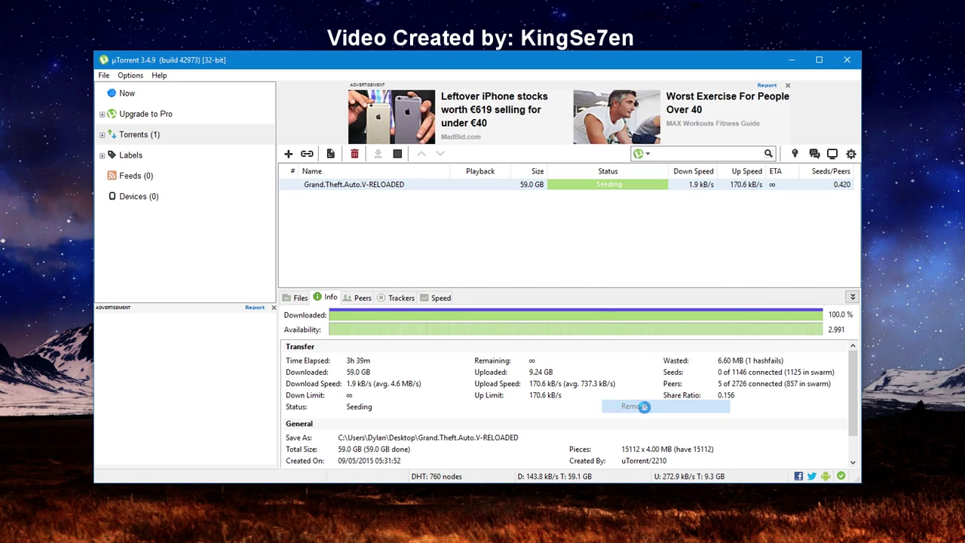
click(577, 274)
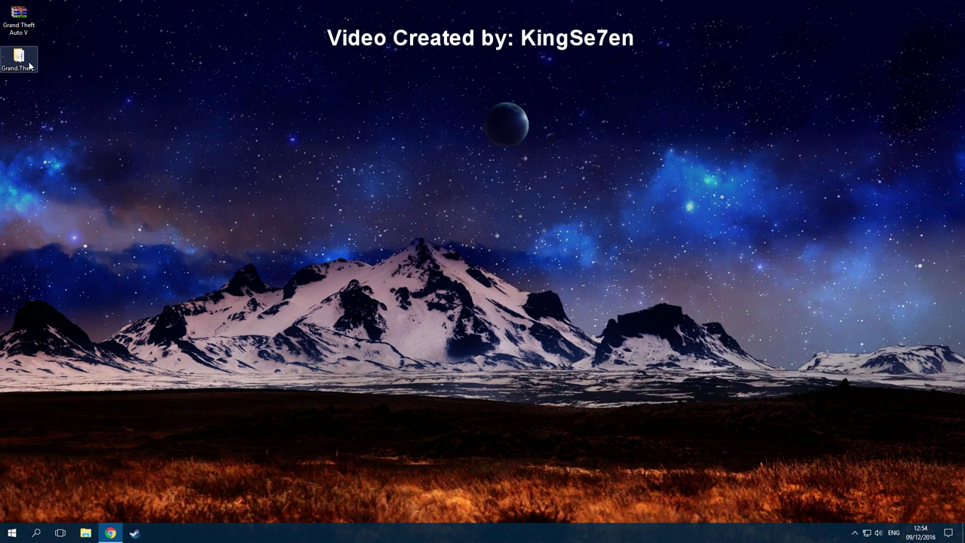
Extract the rld-gtav disc image from the Grand.Theft.Auto.V-RELOADED desktop folder into an rld-gtav subfolder
double_click(19, 59)
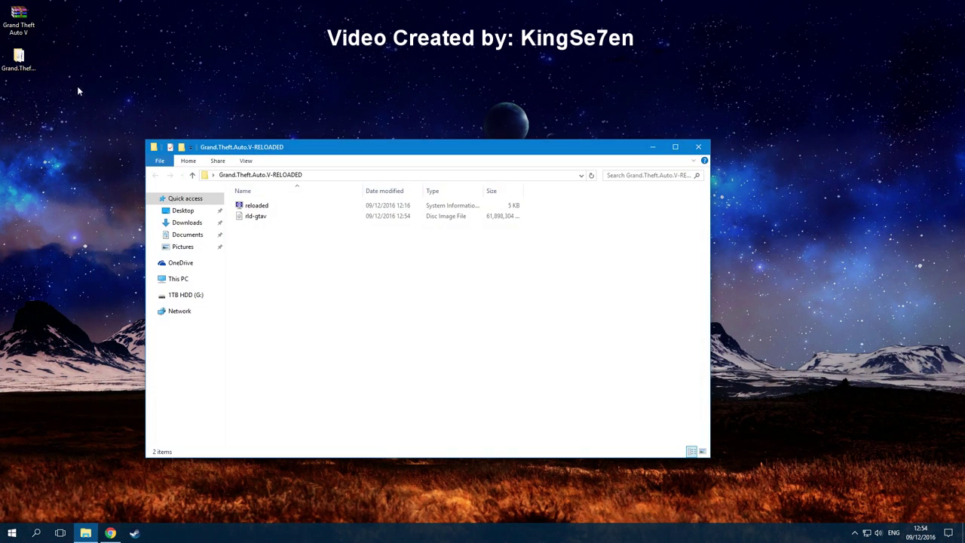
click(260, 217)
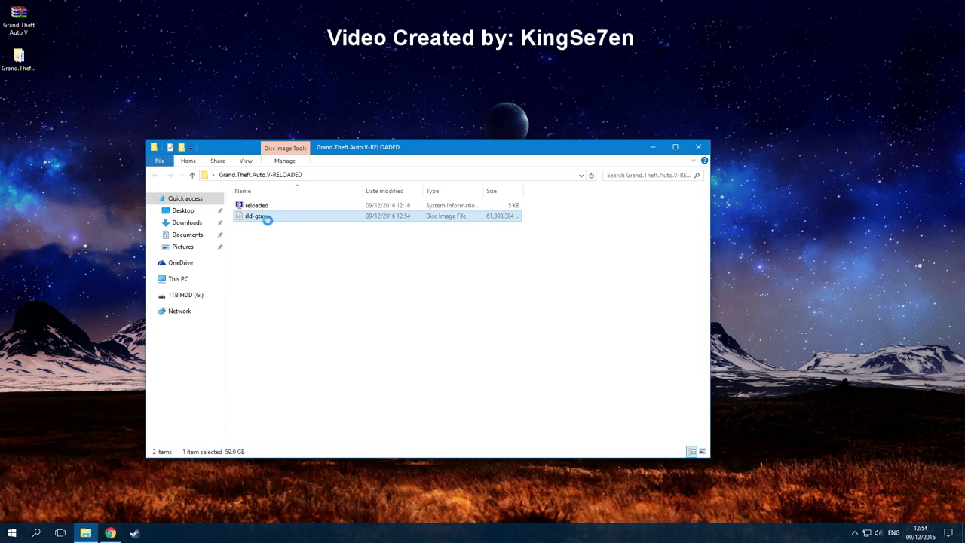
right_click(263, 219)
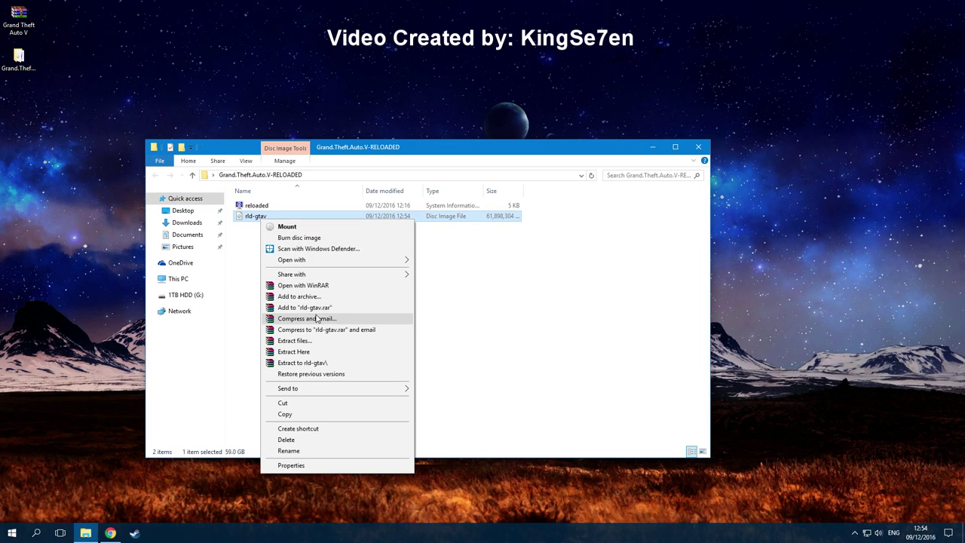
click(310, 363)
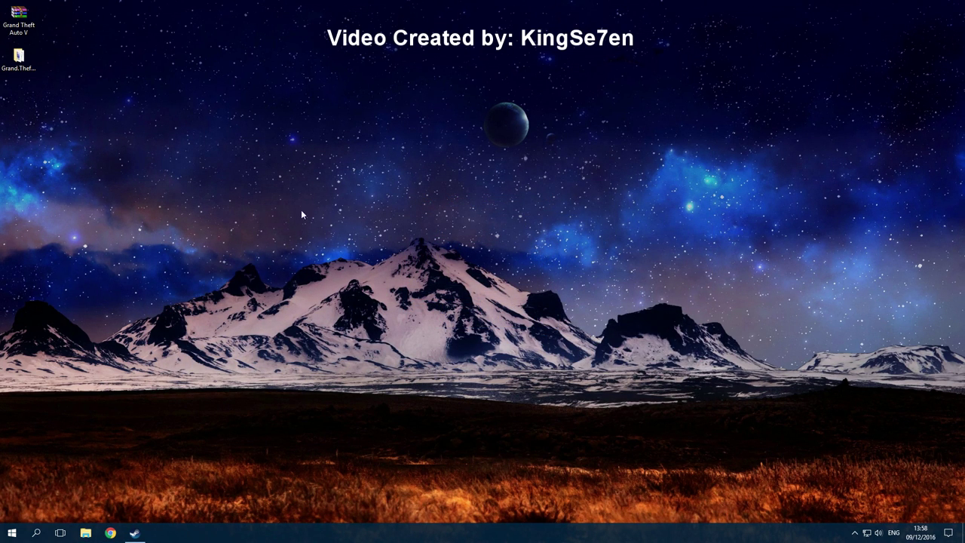
Run setup from the extracted rld-gtav folder, allow it to make changes and dismiss its opening notice
double_click(18, 60)
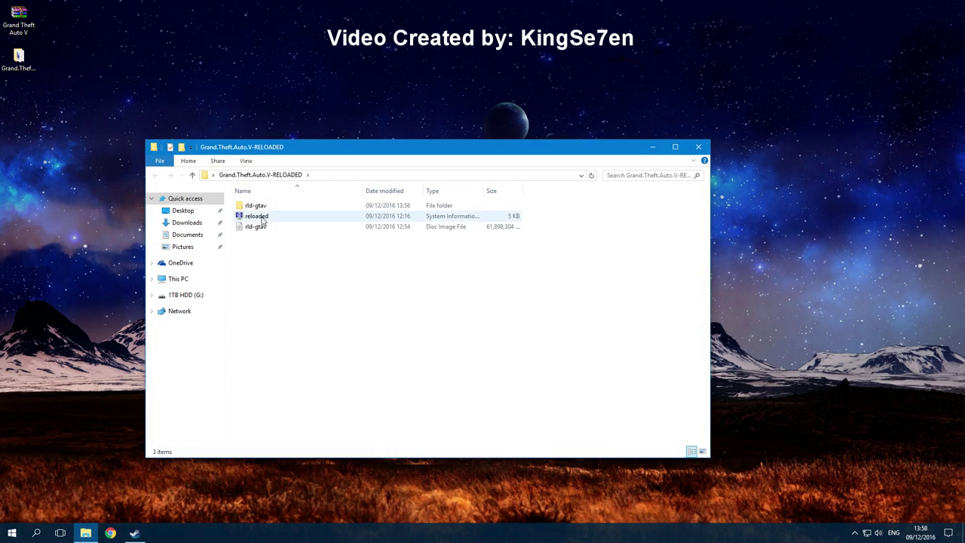
double_click(256, 207)
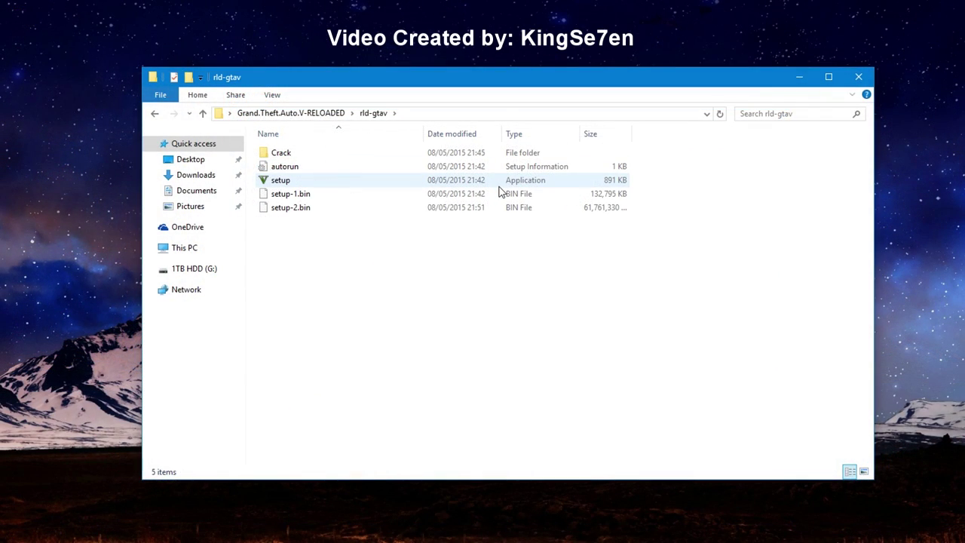
double_click(501, 182)
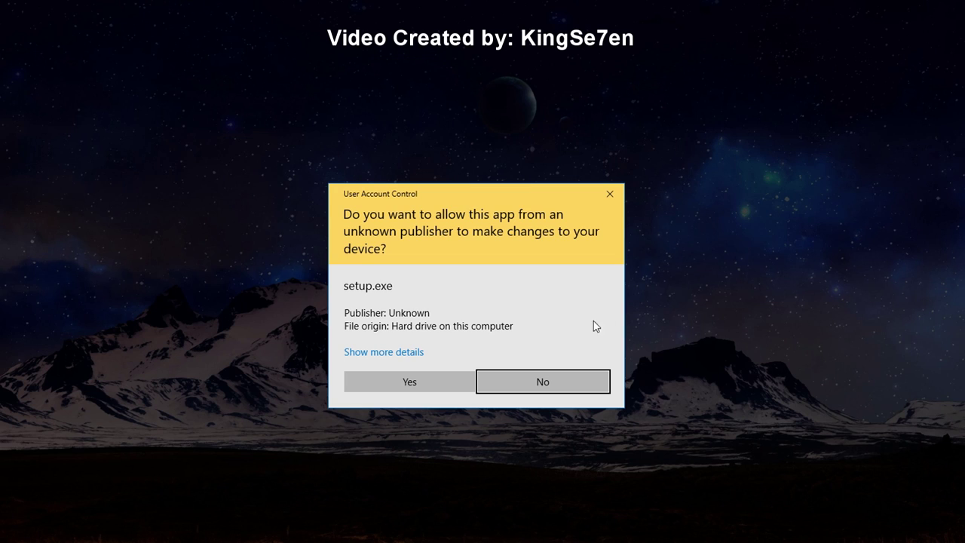
click(427, 394)
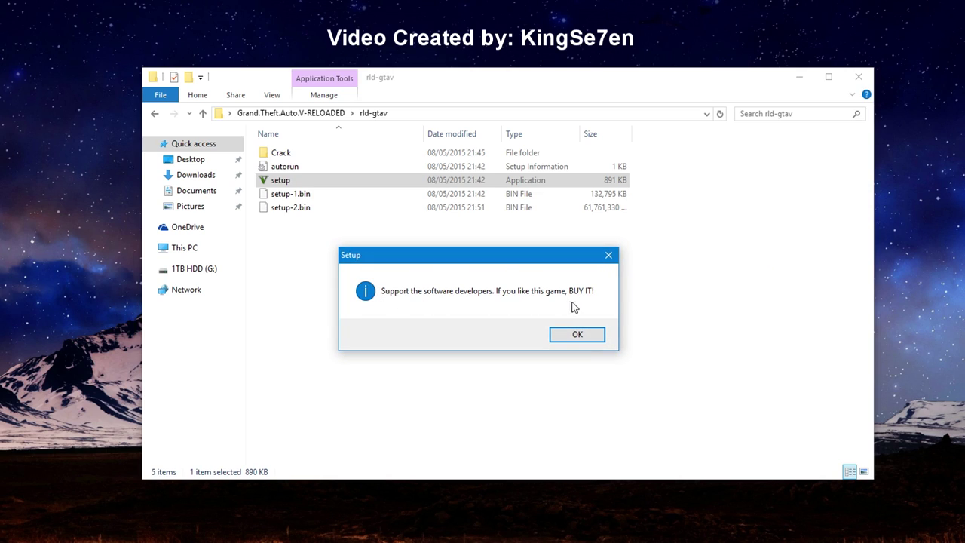
click(583, 337)
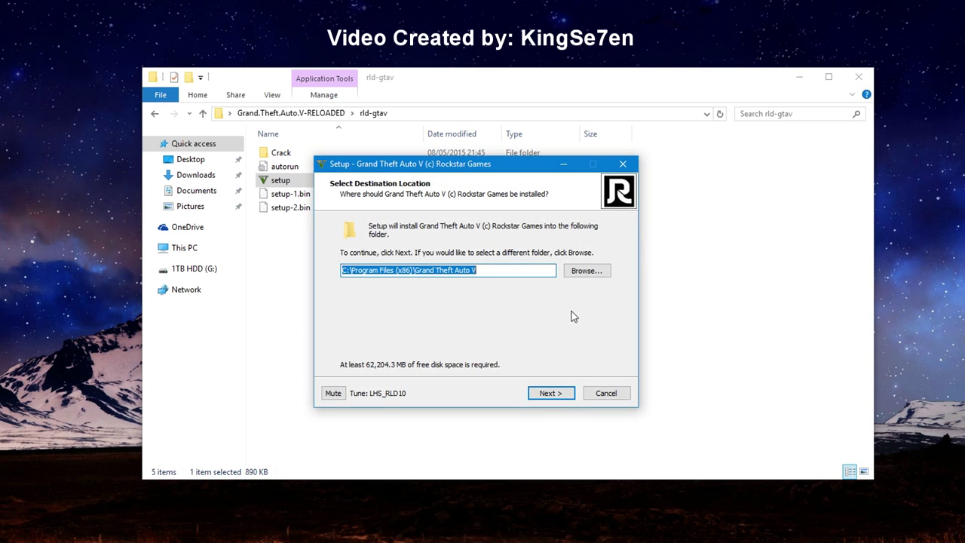
Install the game to C:\Program Files (x86)\Grand Theft Auto V with both desktop and startmenu icons
click(565, 396)
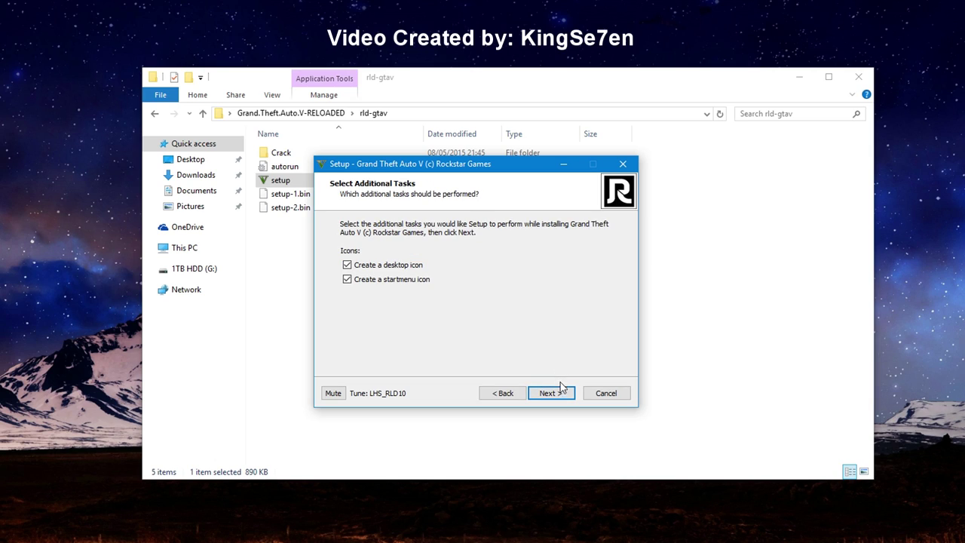
click(562, 395)
click(562, 395)
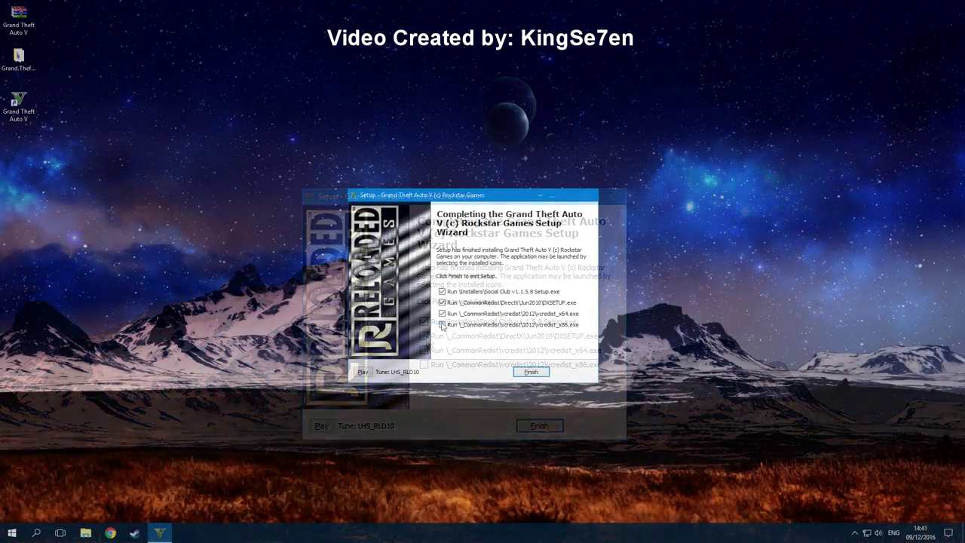
Finish the game setup with the bundled installers enabled and install Rockstar Games Social Club
click(526, 372)
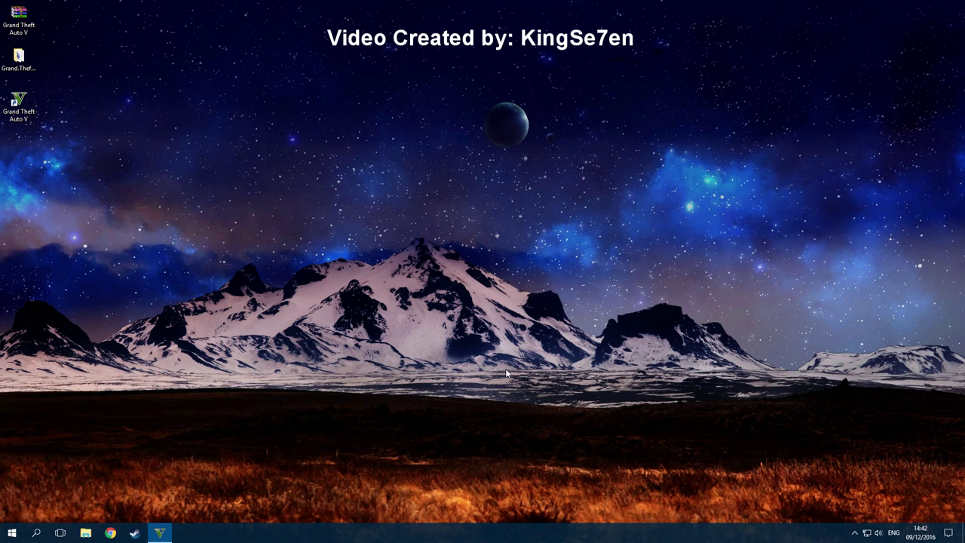
key(Return)
click(447, 324)
click(537, 347)
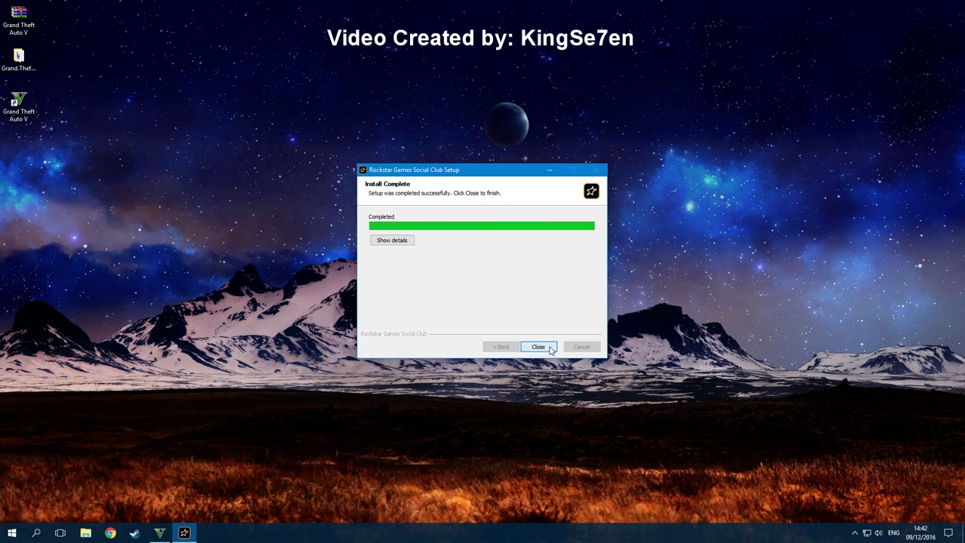
click(538, 347)
Accept the Microsoft DirectX agreement and complete the DirectX runtime installation
click(176, 220)
click(263, 259)
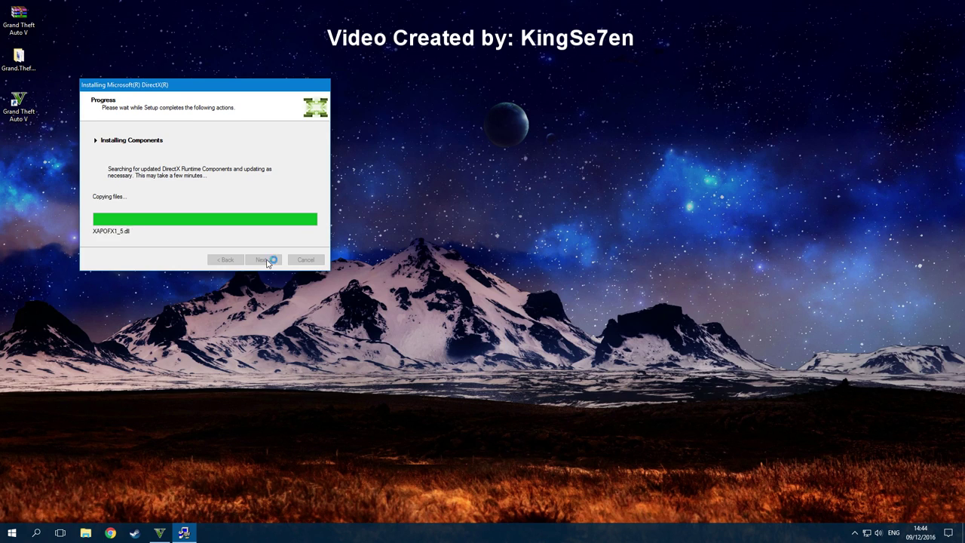
click(264, 260)
Install the Microsoft Visual C++ 2012 Redistributable in both its x64 and x86 versions
click(415, 311)
click(527, 324)
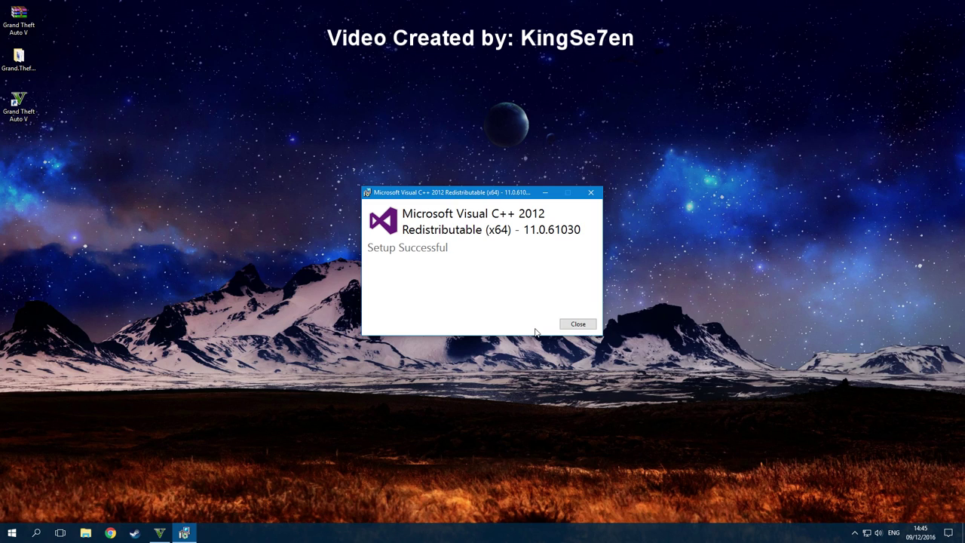
click(558, 325)
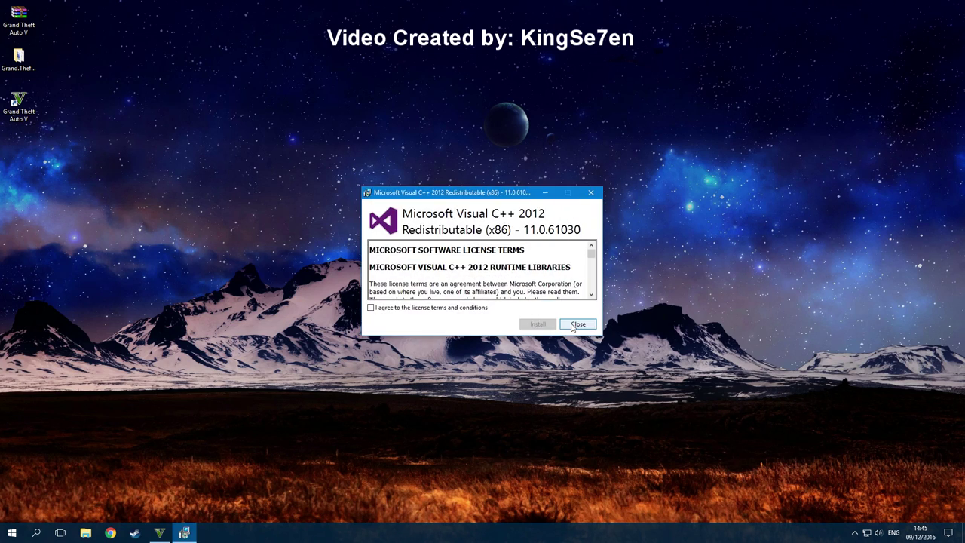
click(549, 327)
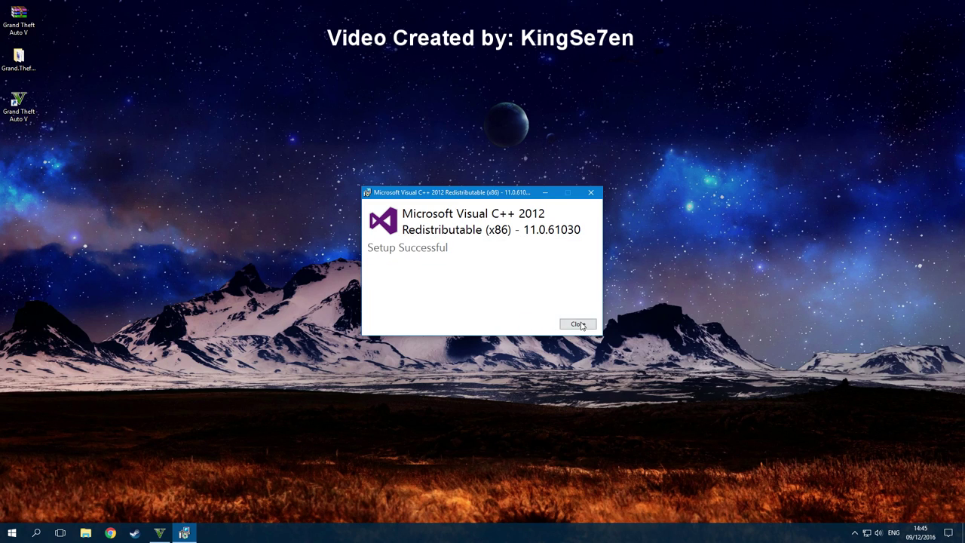
click(581, 325)
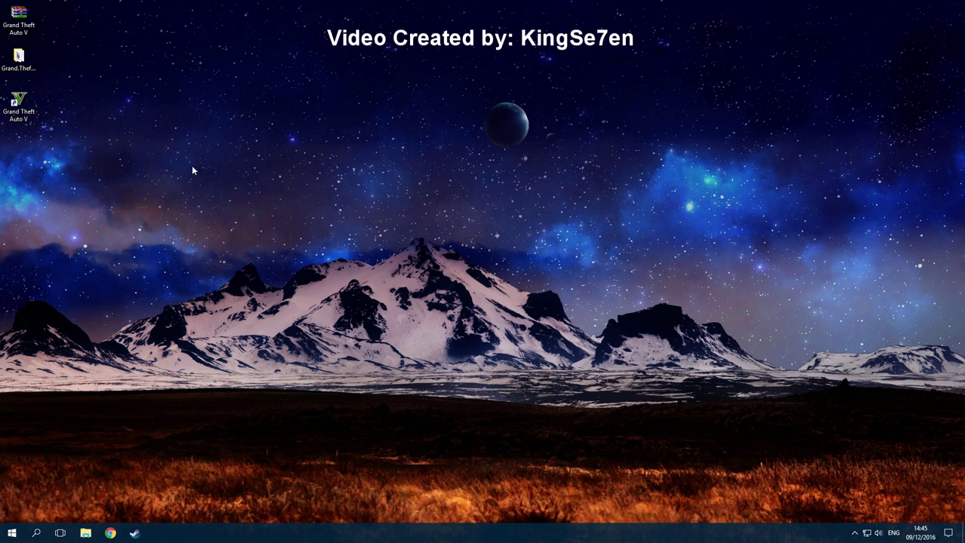
Open the game shortcut's file location and copy all six files from the Crack folder inside rld-gtav
right_click(29, 118)
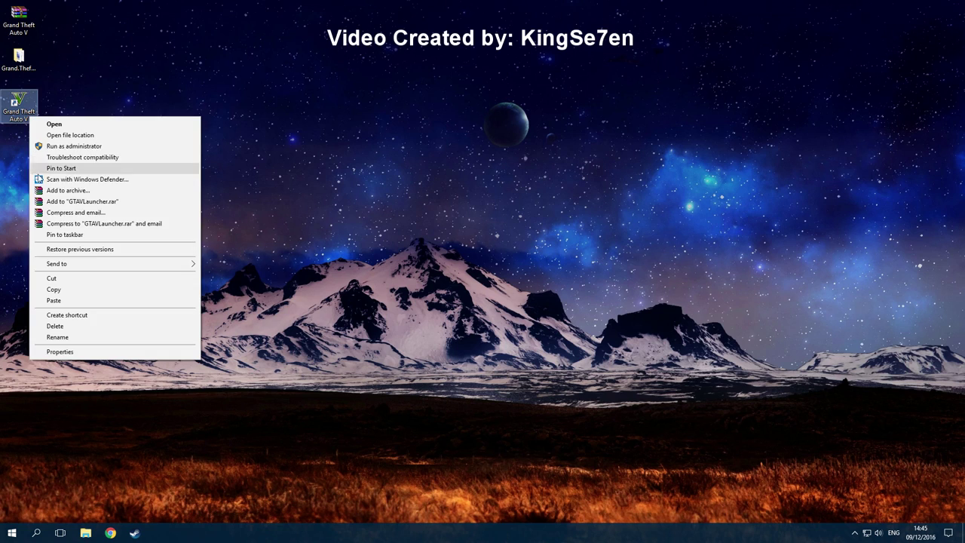
click(70, 135)
double_click(30, 69)
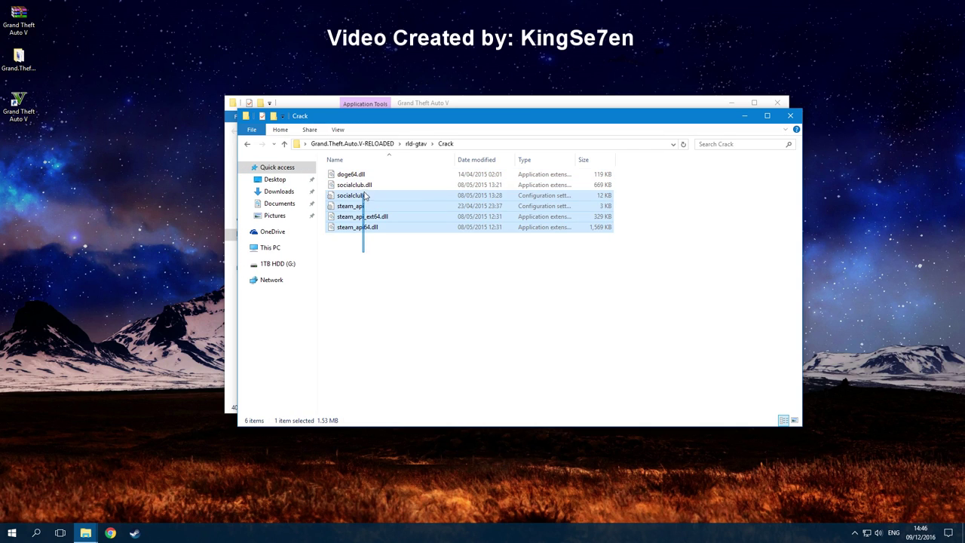
right_click(364, 177)
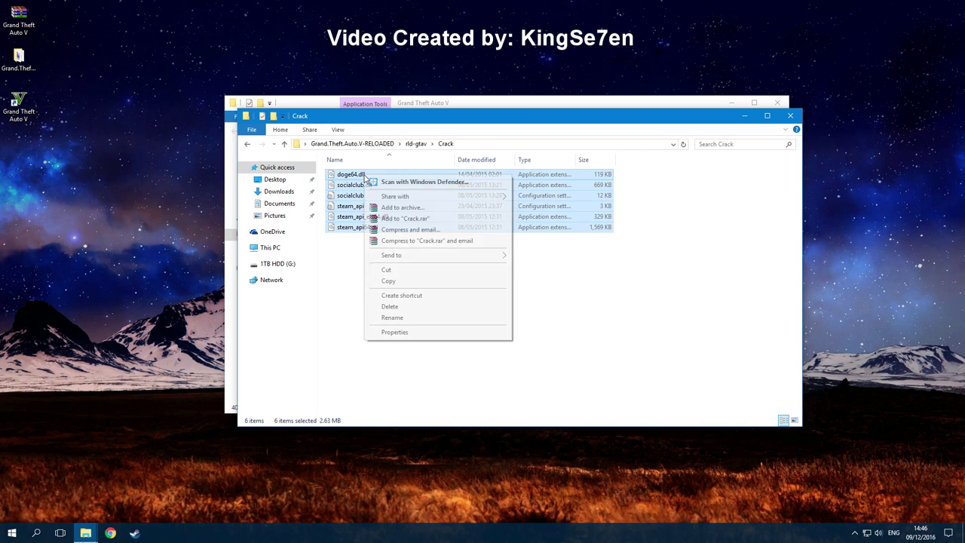
click(389, 280)
Paste the copied files into the Grand Theft Auto V install folder, replacing steam_api64.dll and granting administrator permission
drag(533, 121, 694, 223)
click(730, 192)
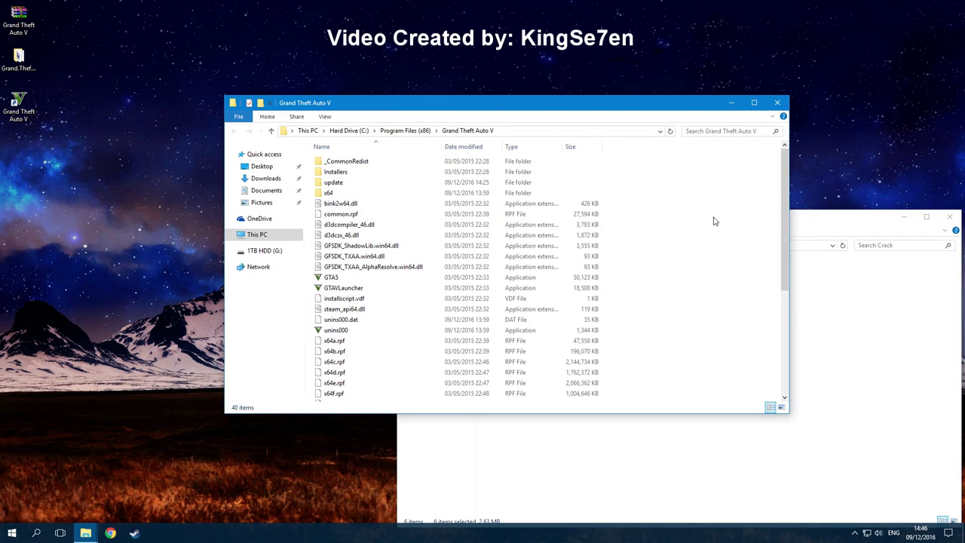
key(ctrl+v)
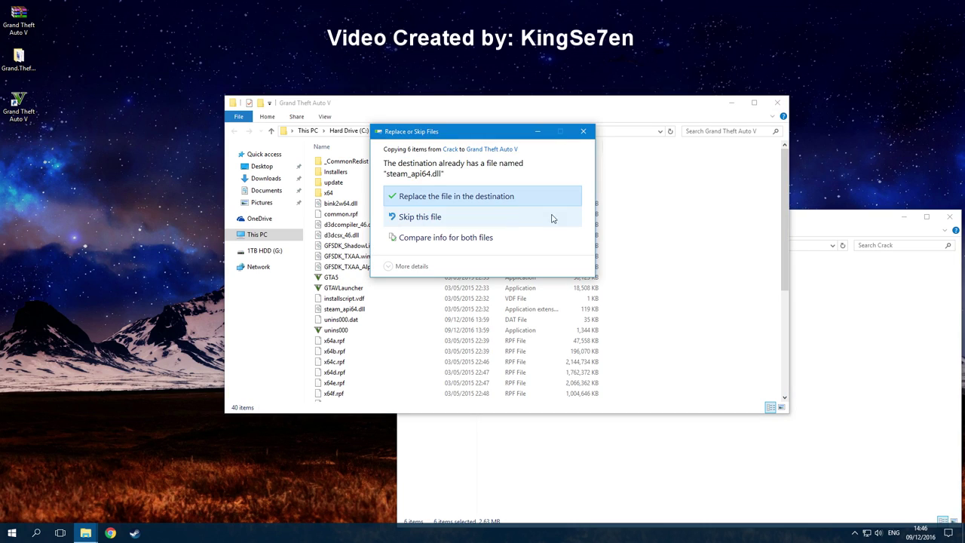
click(423, 201)
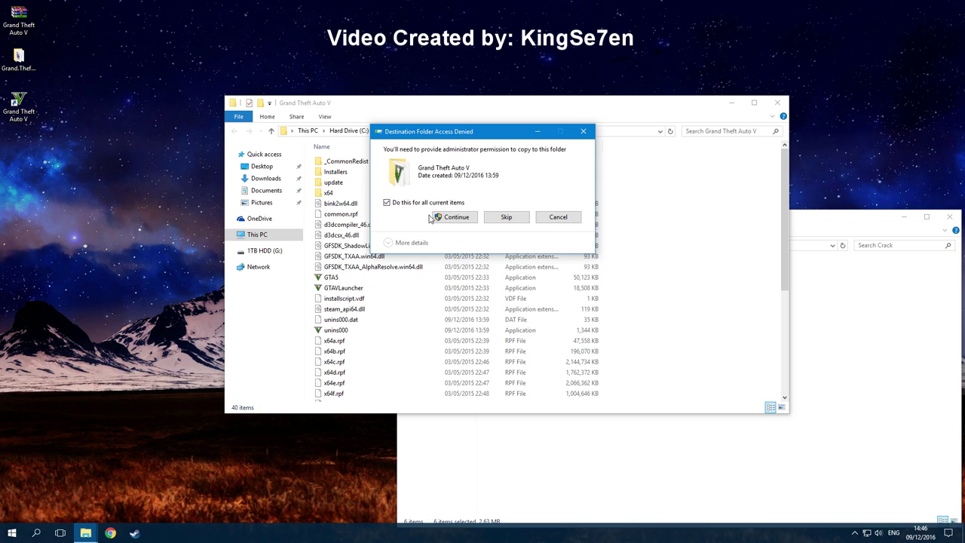
click(457, 217)
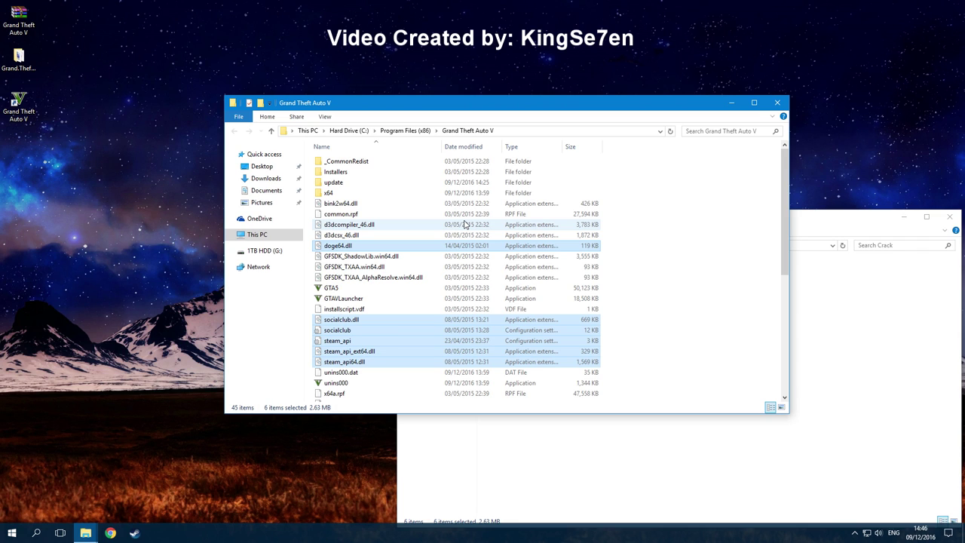
Close both folder windows and launch Grand Theft Auto V, dismissing the ReLOADeD notice
click(778, 103)
drag(795, 214, 637, 111)
click(793, 114)
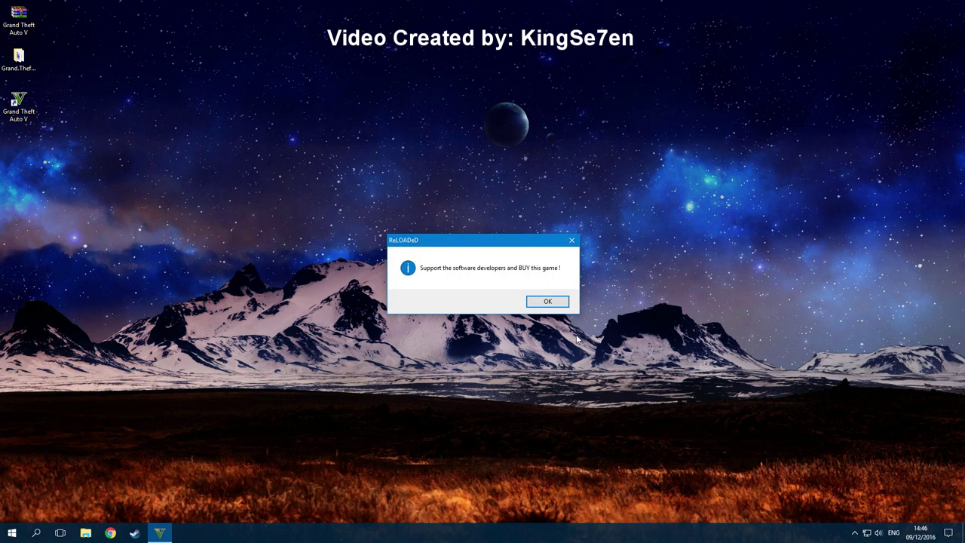
click(542, 301)
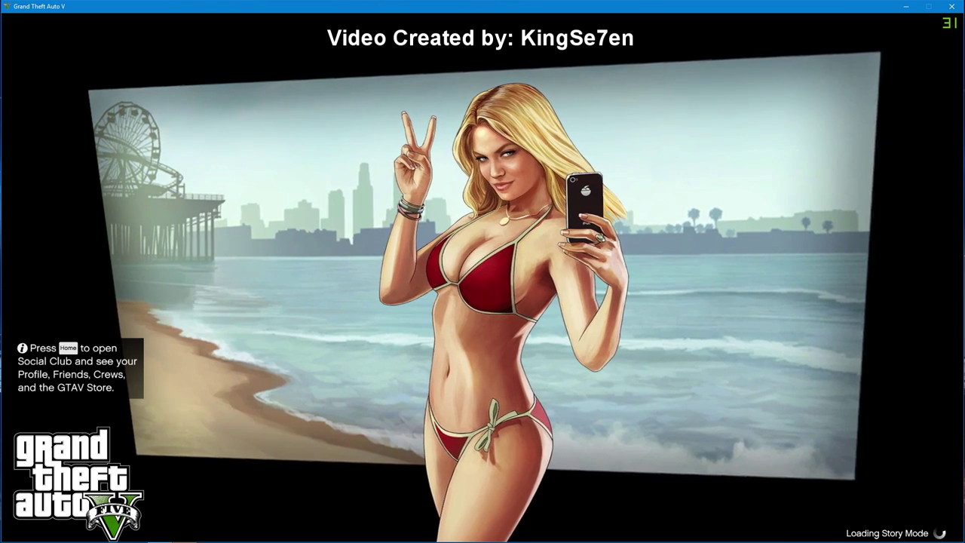
key(Return)
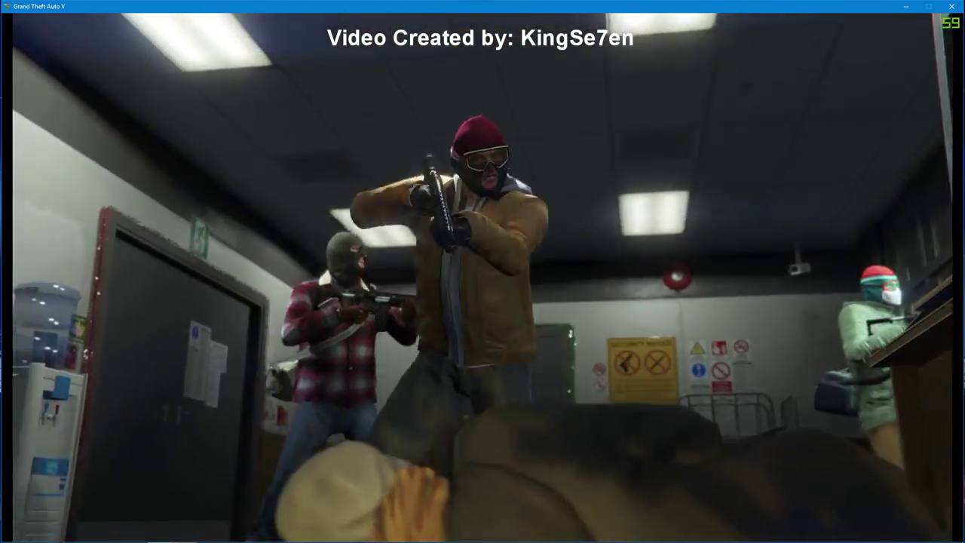
Set the game's graphics to Fullscreen, 1920 x 1080 resolution and 59Hz refresh rate, apply the changes and resume play
key(Escape)
click(567, 121)
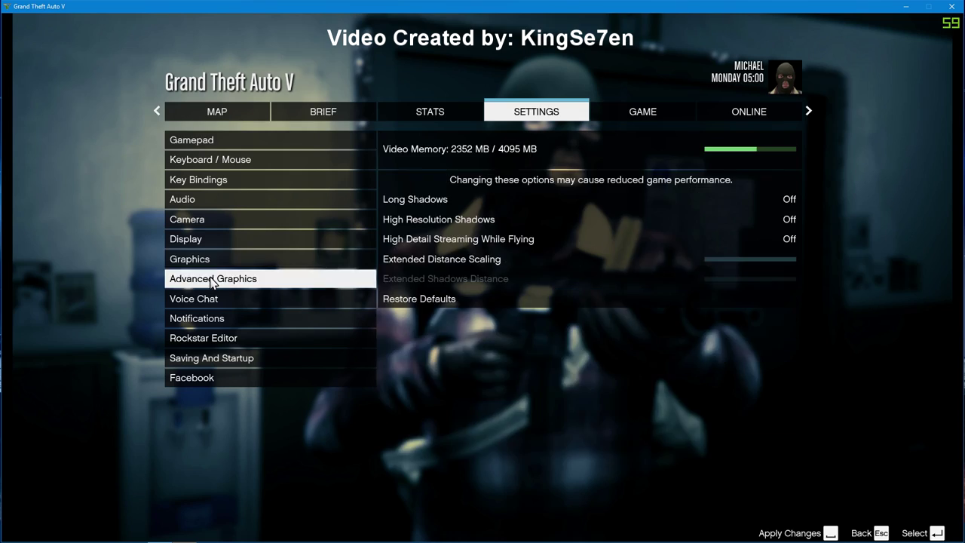
key(Escape)
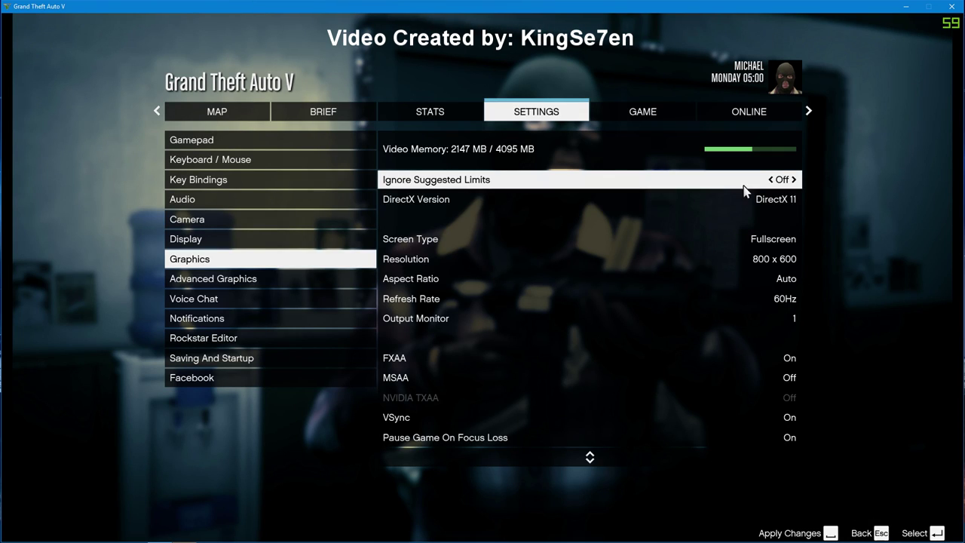
click(745, 239)
click(735, 260)
click(738, 300)
scroll(755, 422, down, 13)
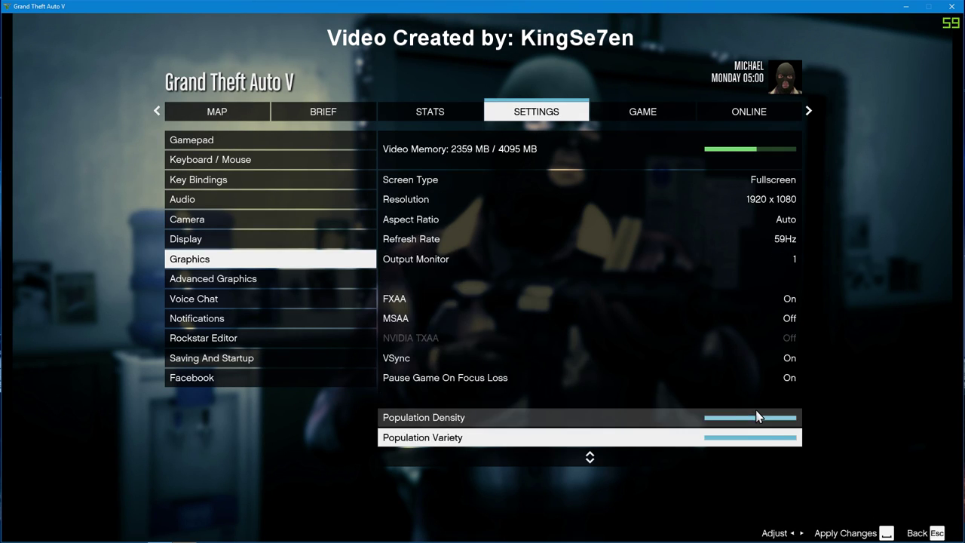
click(789, 533)
key(Escape)
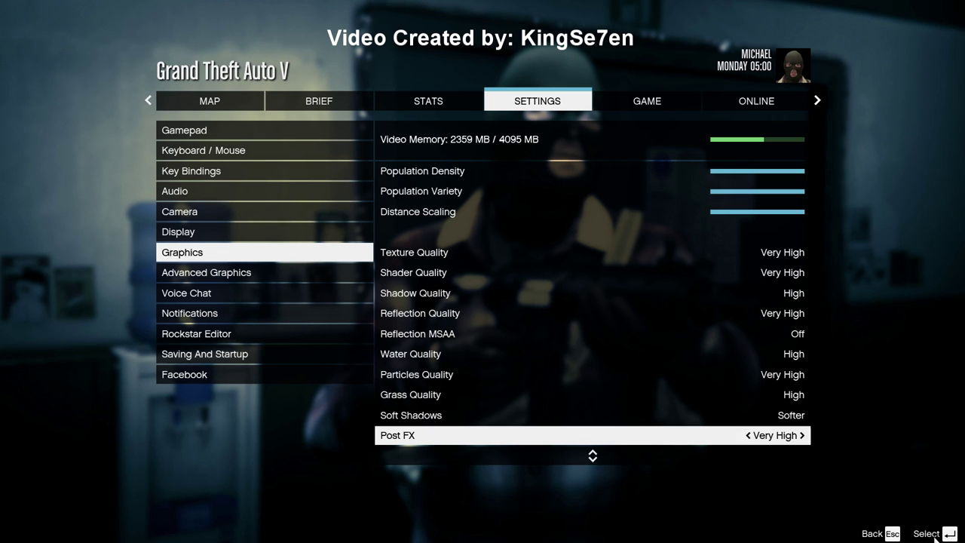
key(Escape)
key(Return)
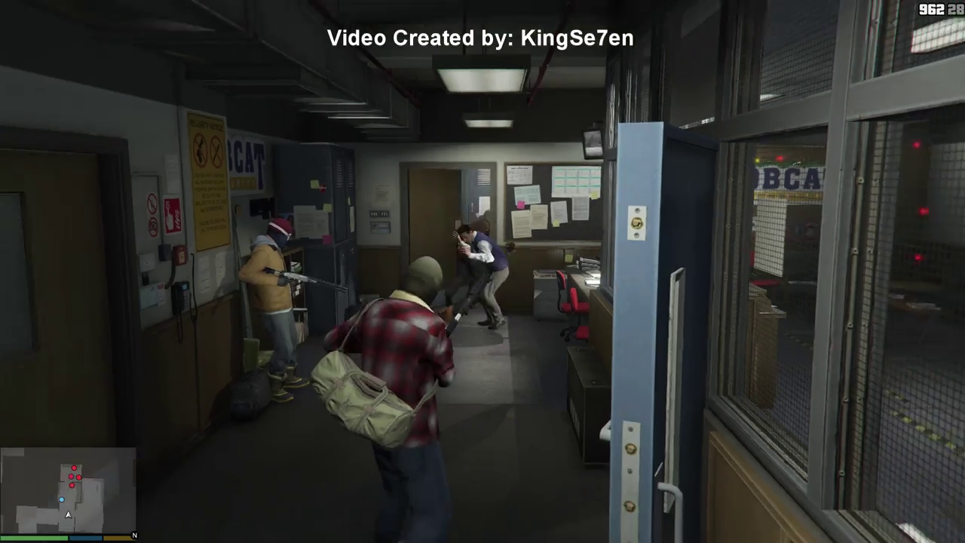
Bring up the character's phone in the game and dial Detonate
key(Up)
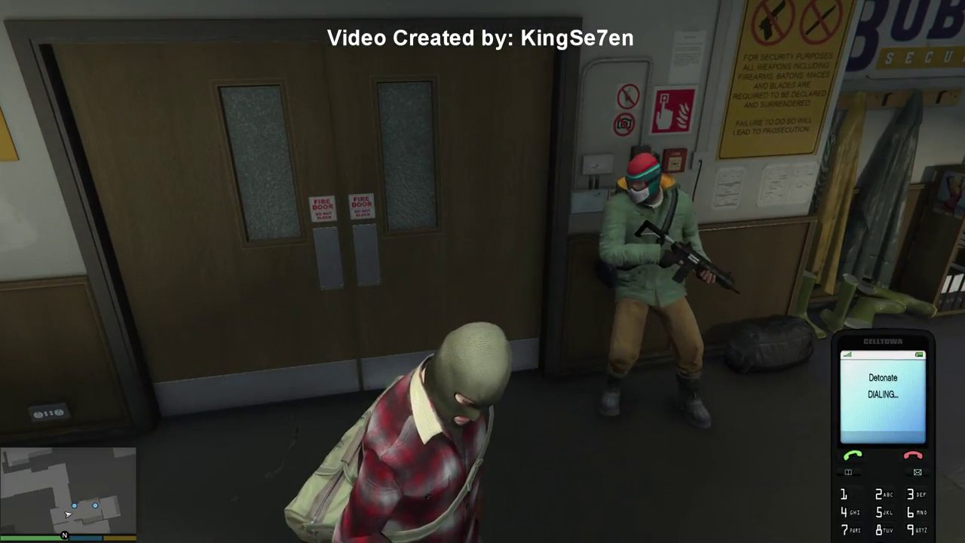